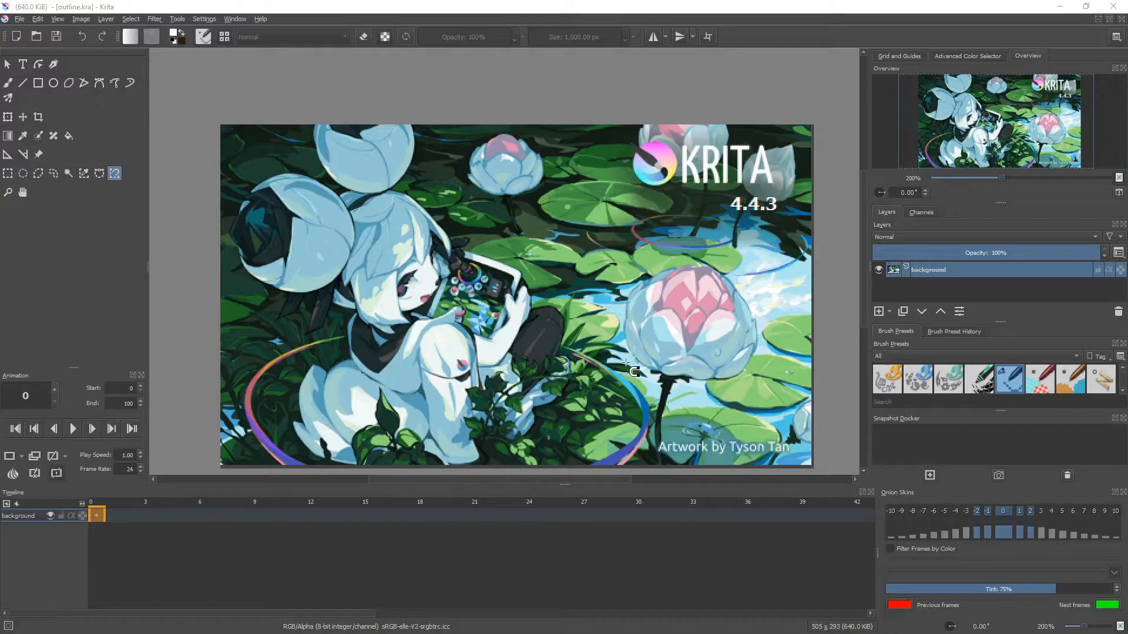
# Activate the Magnetic Selection tool and enable the Tool Options docker to show its settings
pyautogui.click(8, 66)
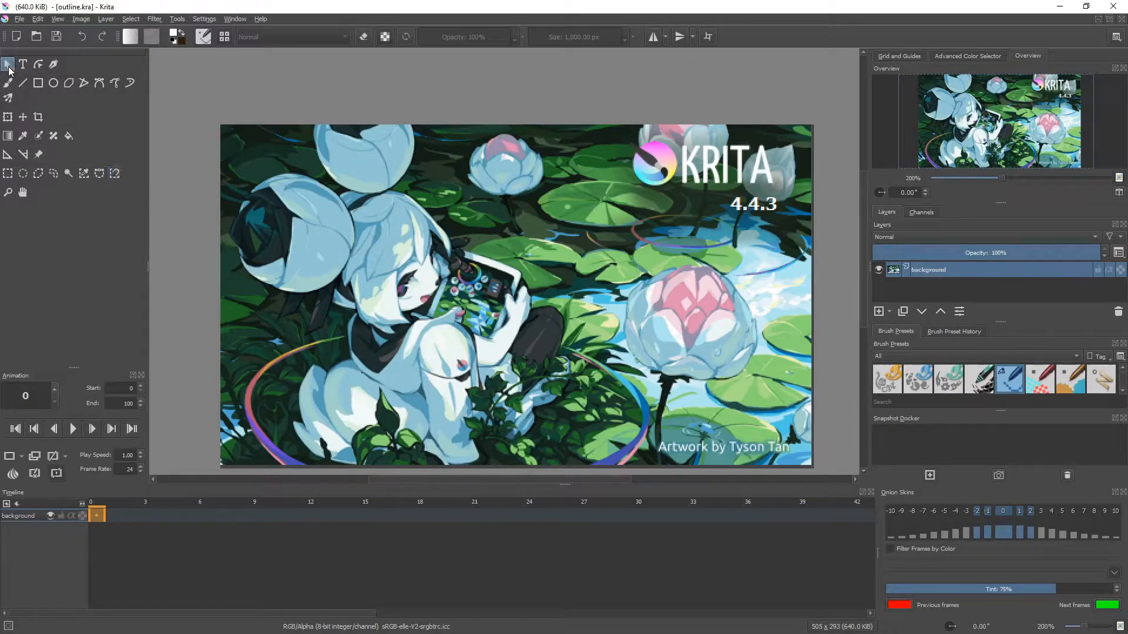
pyautogui.click(115, 174)
pyautogui.click(197, 20)
pyautogui.moveTo(212, 98)
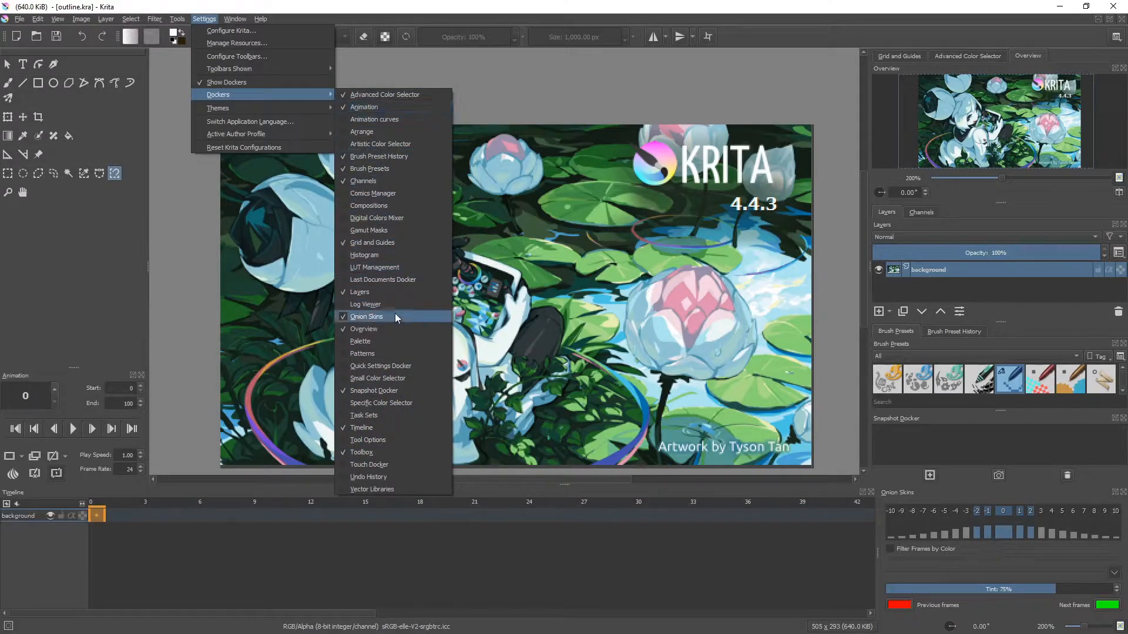
pyautogui.click(358, 440)
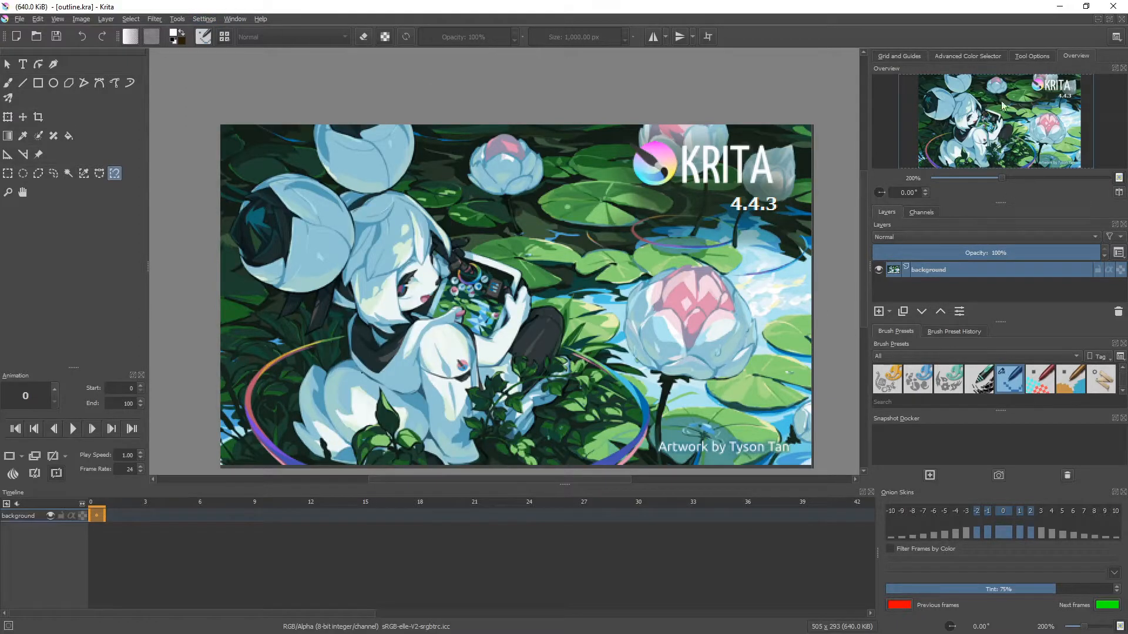
pyautogui.click(1029, 56)
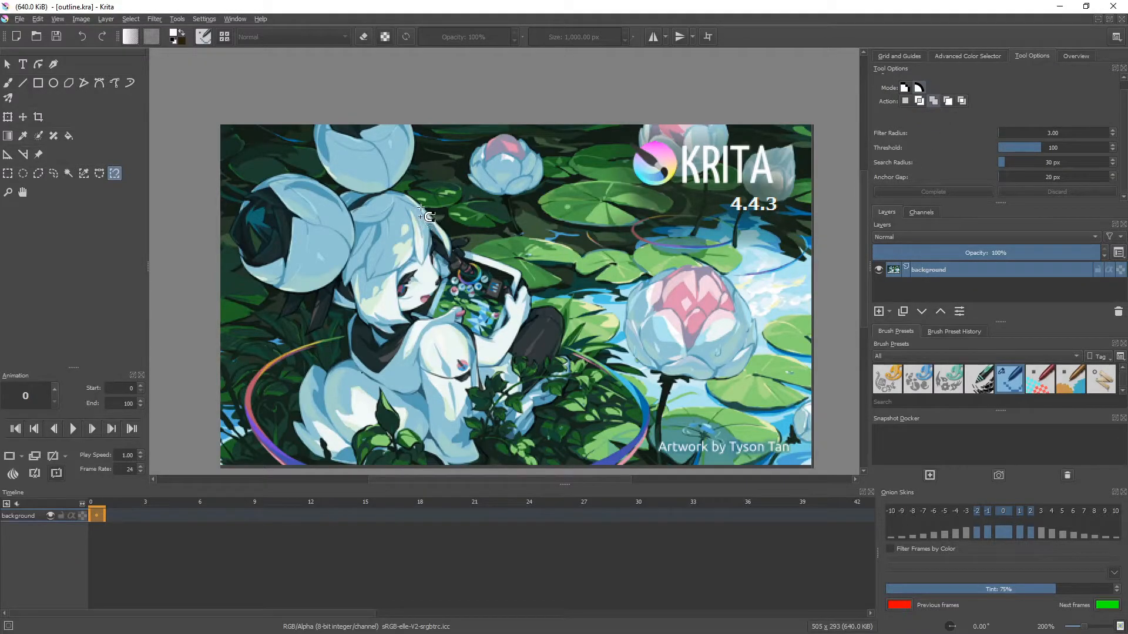
# Trace a closed magnetic selection around the character's upper hair bun and complete it
pyautogui.click(315, 126)
pyautogui.moveTo(411, 125)
pyautogui.mouseDown()
pyautogui.moveTo(420, 154)
pyautogui.moveTo(393, 191)
pyautogui.moveTo(358, 192)
pyautogui.moveTo(315, 148)
pyautogui.mouseUp()
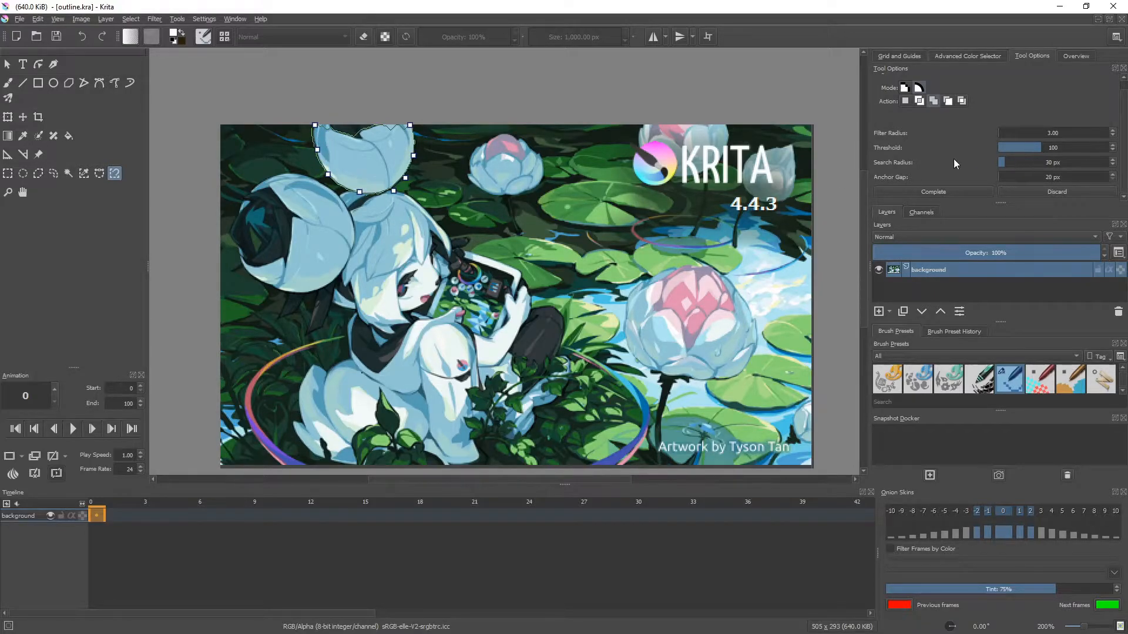
pyautogui.click(934, 191)
# Add the character's large left hair bun to the selection with a completed magnetic outline
pyautogui.click(315, 184)
pyautogui.moveTo(350, 218)
pyautogui.mouseDown()
pyautogui.moveTo(335, 284)
pyautogui.moveTo(283, 290)
pyautogui.moveTo(253, 279)
pyautogui.moveTo(230, 235)
pyautogui.moveTo(239, 207)
pyautogui.moveTo(271, 179)
pyautogui.moveTo(295, 177)
pyautogui.mouseUp()
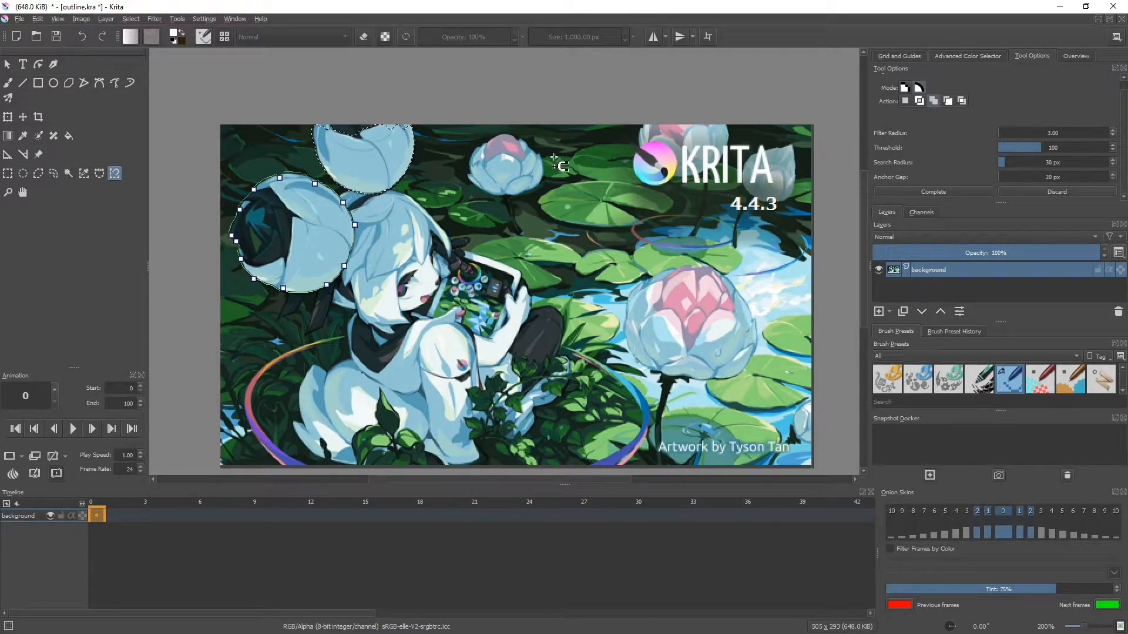
pyautogui.click(938, 196)
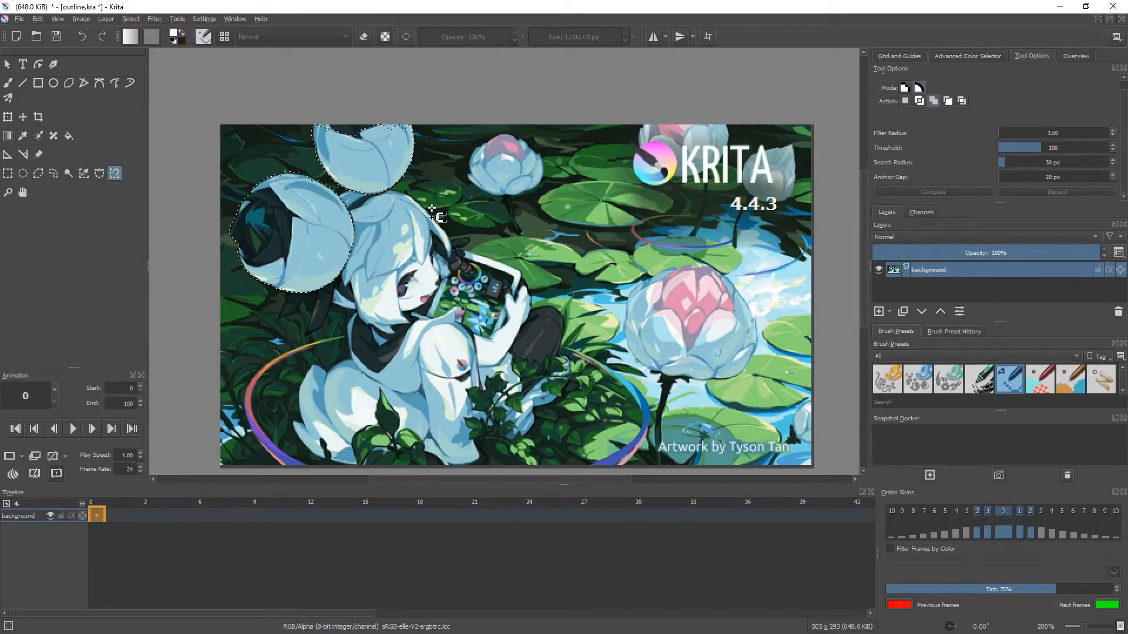
# Add the character's head, tablet, body and dress to the selection with a completed magnetic outline
pyautogui.click(326, 207)
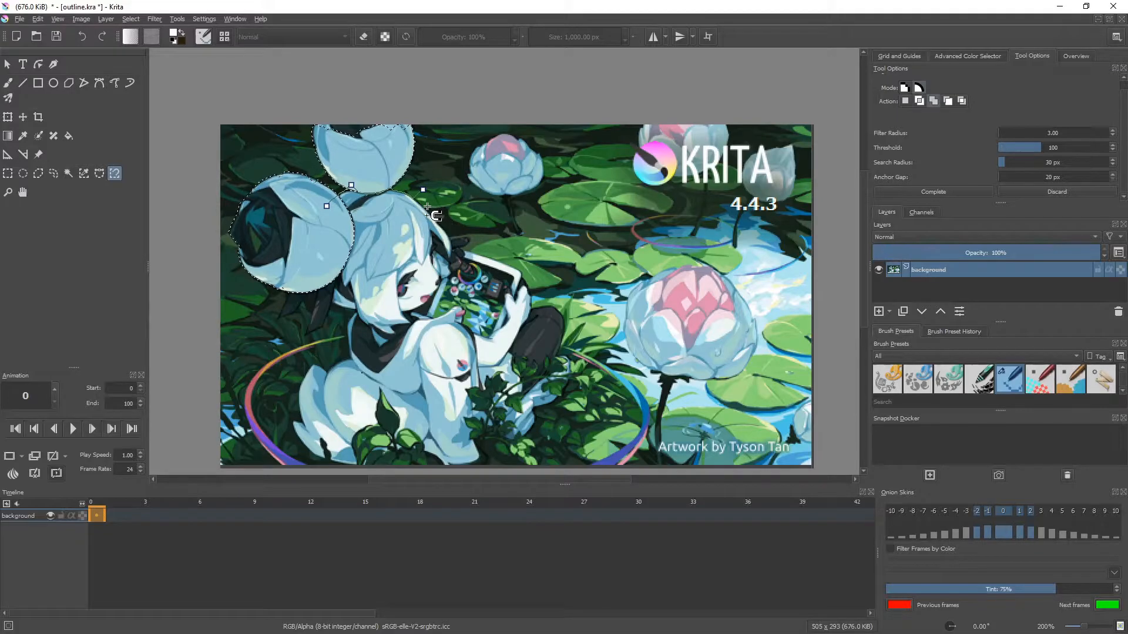
pyautogui.moveTo(429, 199)
pyautogui.mouseDown()
pyautogui.moveTo(454, 266)
pyautogui.moveTo(460, 251)
pyautogui.moveTo(516, 267)
pyautogui.moveTo(534, 308)
pyautogui.moveTo(558, 308)
pyautogui.moveTo(571, 336)
pyautogui.moveTo(566, 387)
pyautogui.moveTo(522, 439)
pyautogui.moveTo(472, 441)
pyautogui.moveTo(482, 457)
pyautogui.moveTo(470, 464)
pyautogui.moveTo(410, 448)
pyautogui.moveTo(354, 468)
pyautogui.moveTo(321, 462)
pyautogui.moveTo(295, 426)
pyautogui.moveTo(309, 373)
pyautogui.moveTo(299, 405)
pyautogui.moveTo(320, 364)
pyautogui.moveTo(335, 376)
pyautogui.moveTo(352, 369)
pyautogui.moveTo(352, 316)
pyautogui.mouseUp()
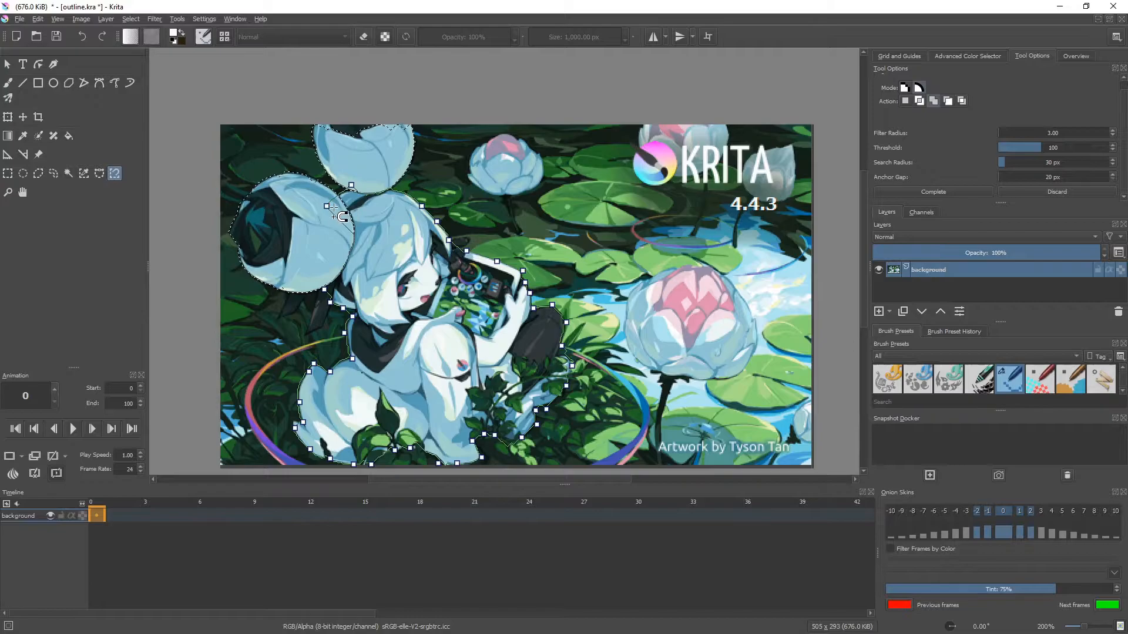
pyautogui.click(947, 190)
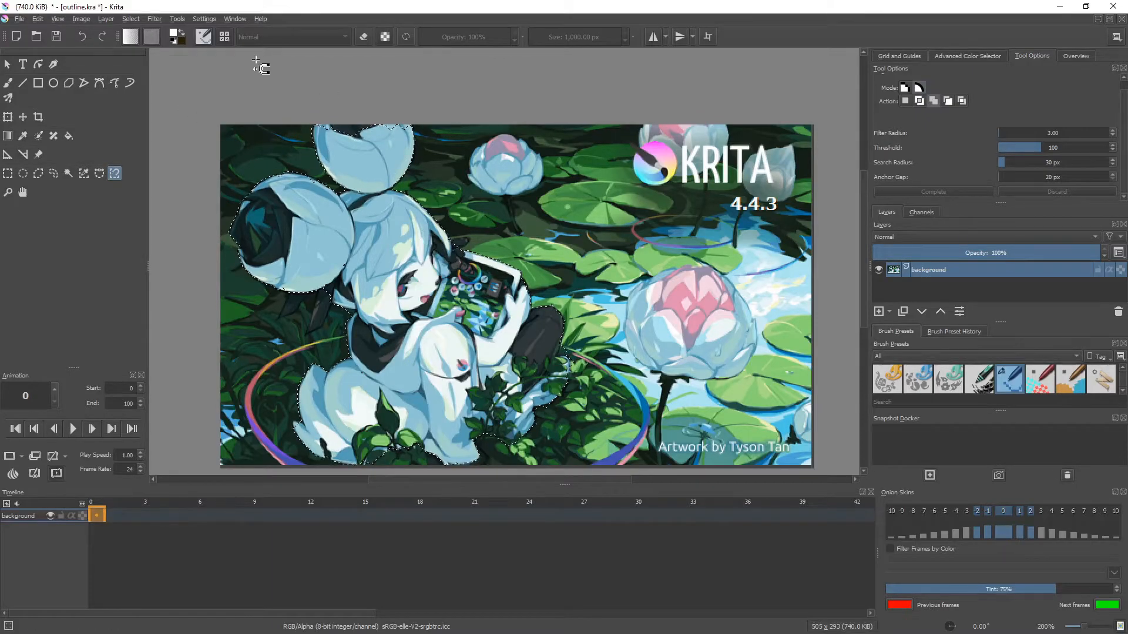
# Stroke the selection with a 7 px solid line in the white foreground color and no fill
pyautogui.click(38, 19)
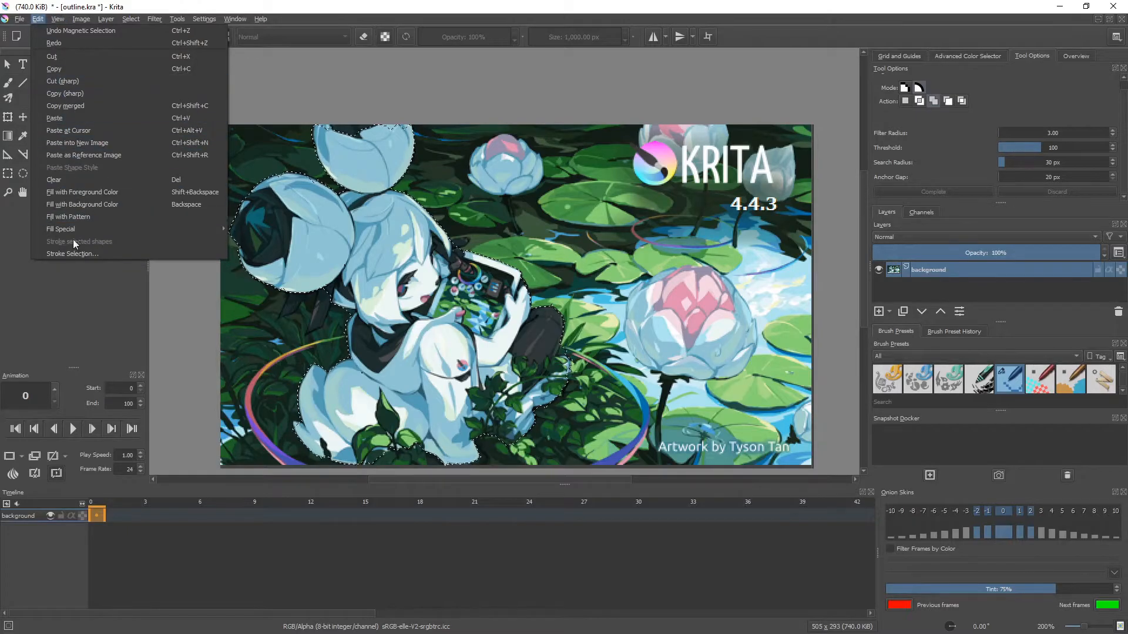
pyautogui.click(72, 254)
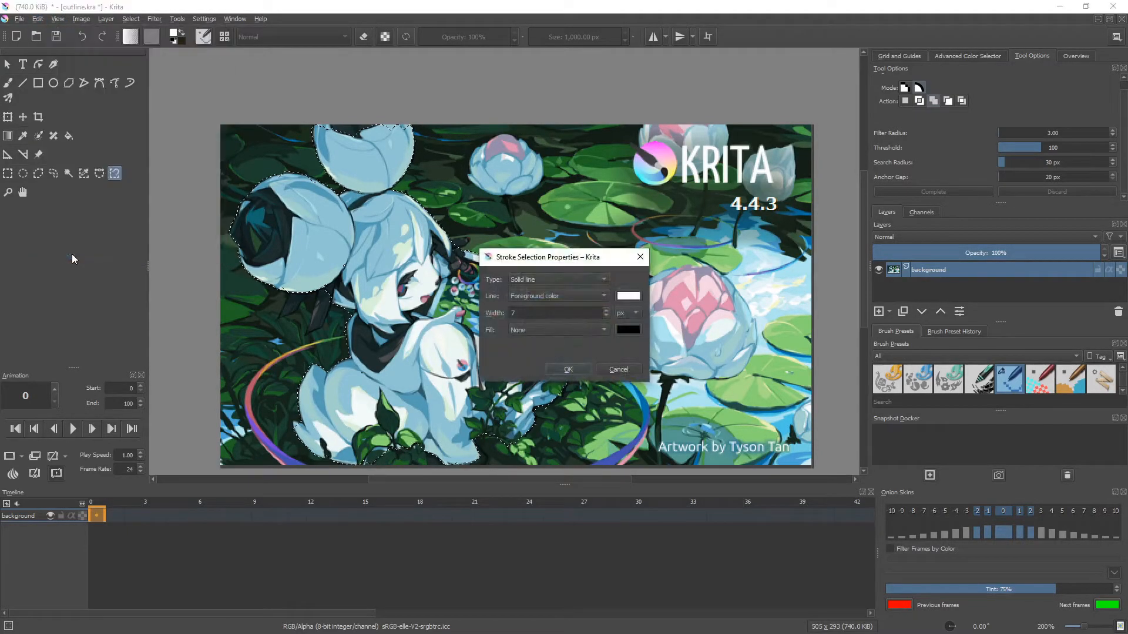
pyautogui.click(524, 279)
pyautogui.click(531, 278)
pyautogui.click(564, 369)
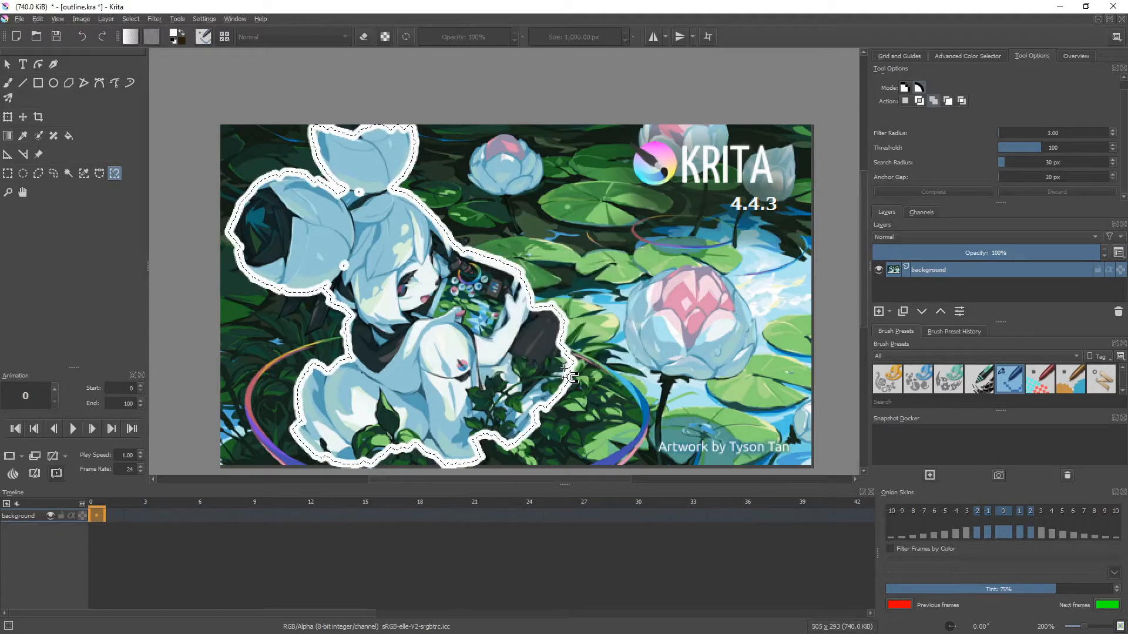
# Clear the selection and check the white outline around the character
pyautogui.click(1076, 56)
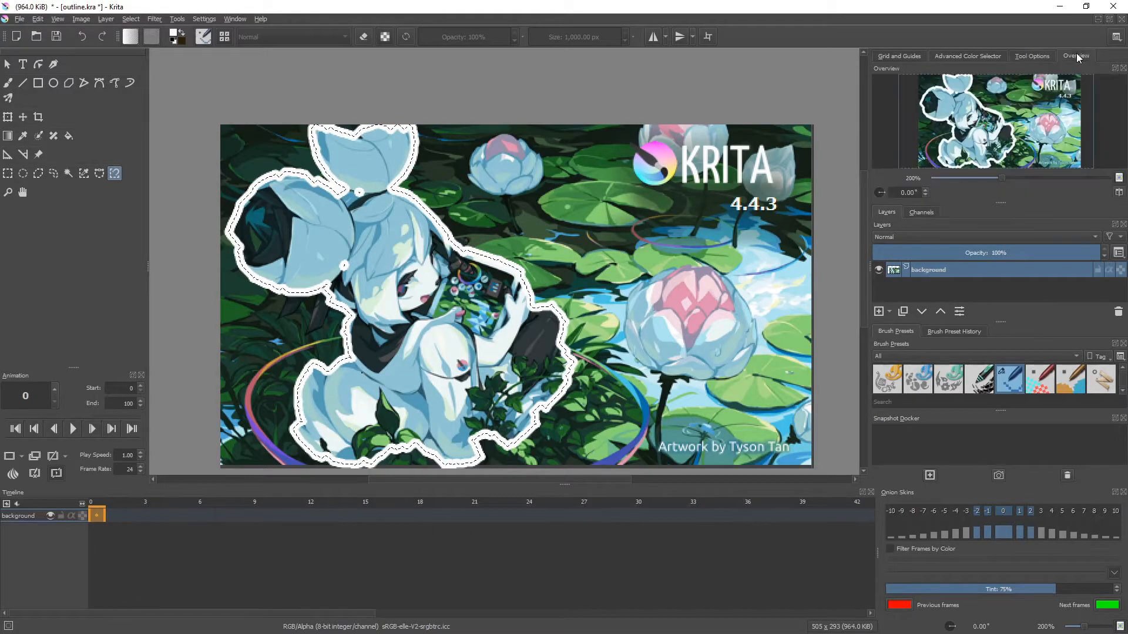
pyautogui.scroll(1, 994, 121)
pyautogui.scroll(-2, 994, 120)
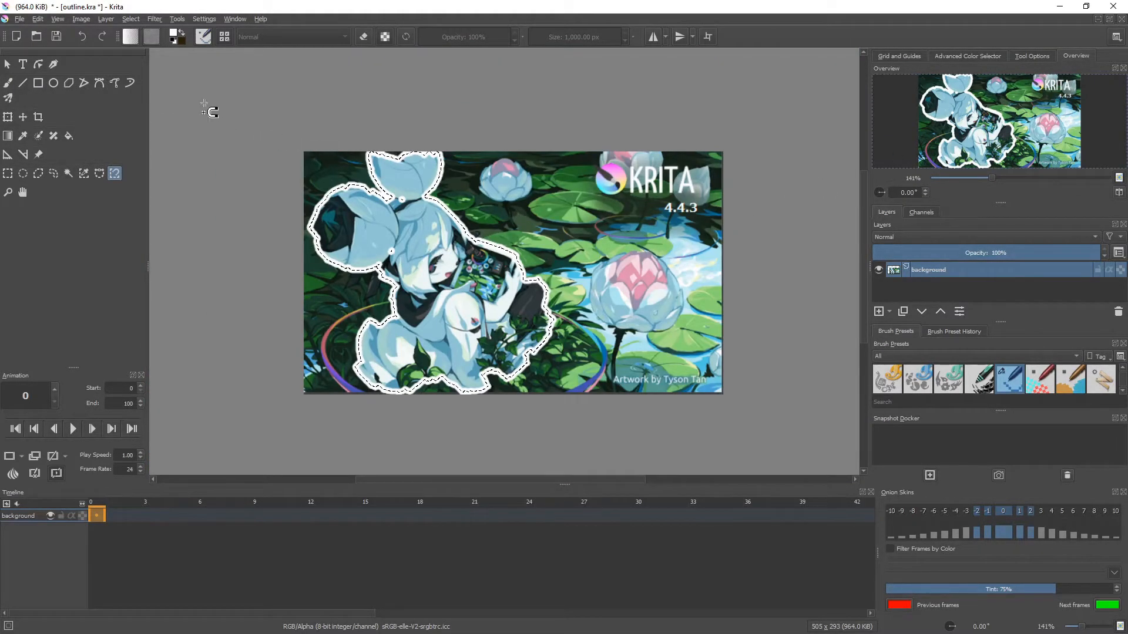
pyautogui.click(129, 20)
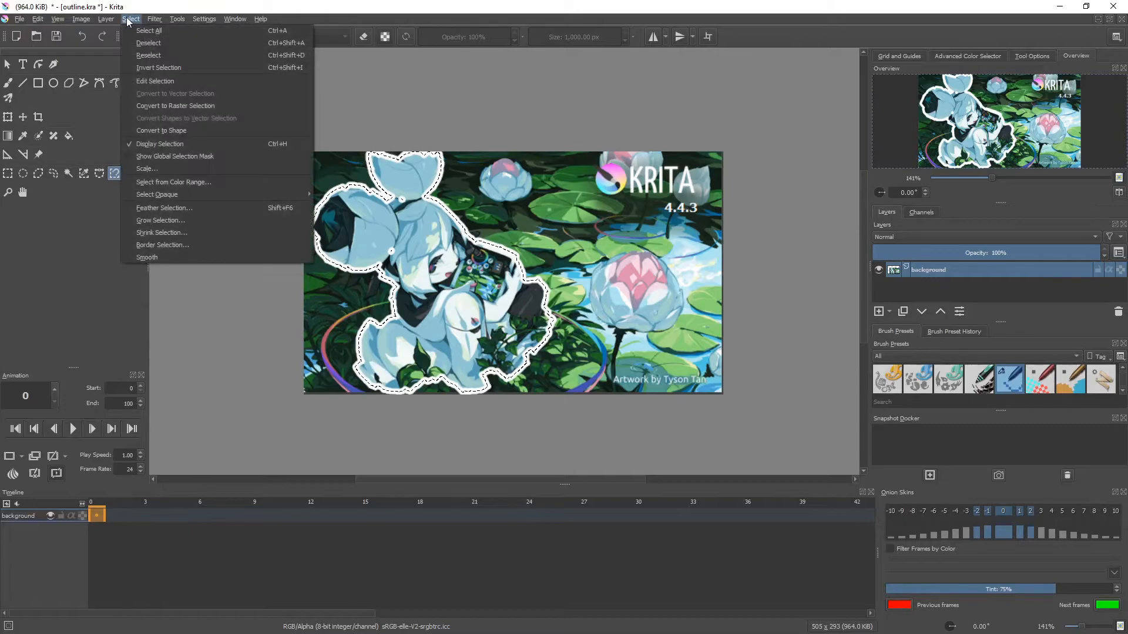
pyautogui.click(153, 43)
pyautogui.scroll(1, 549, 305)
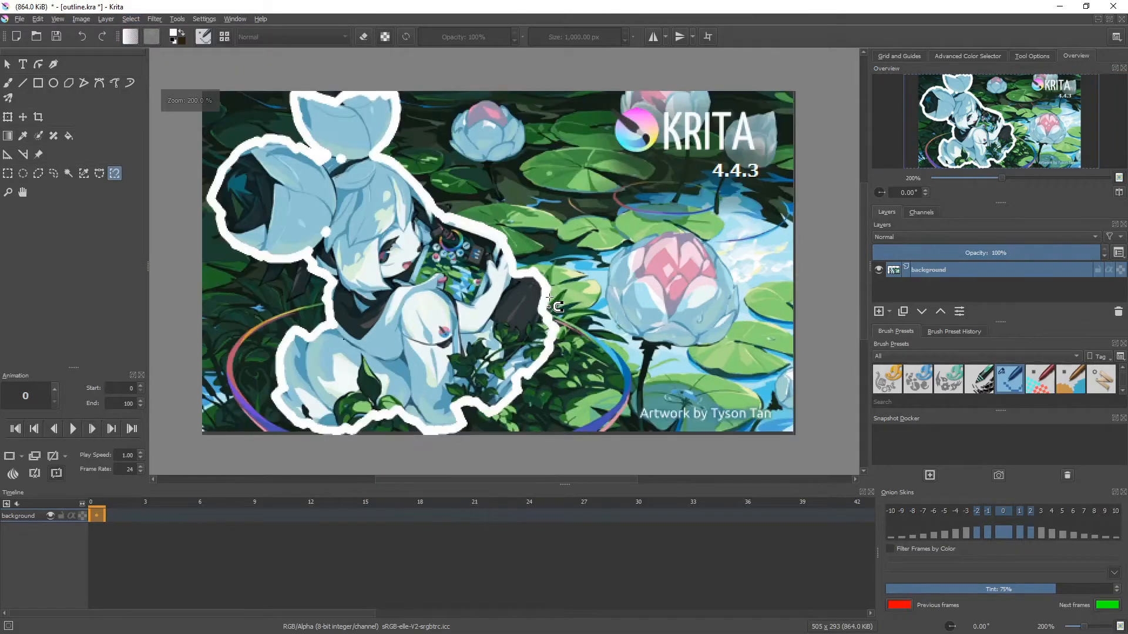
pyautogui.scroll(-1, 440, 332)
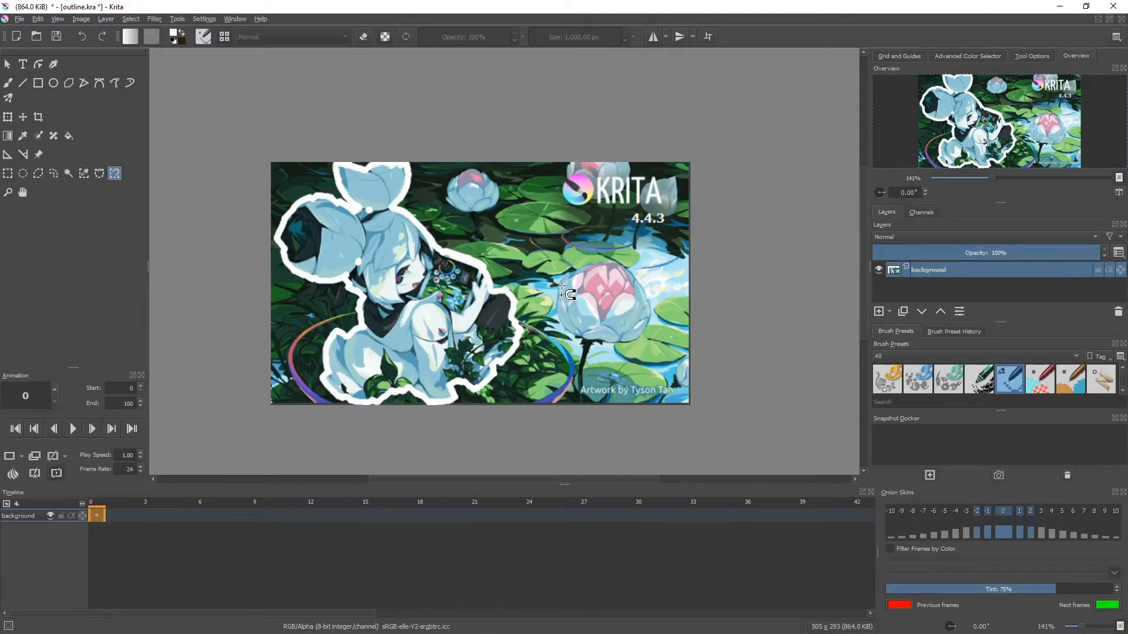
# Add a text box over the pink lotus with the Text tool and replace the placeholder with THUMBNAIL
pyautogui.press('b')
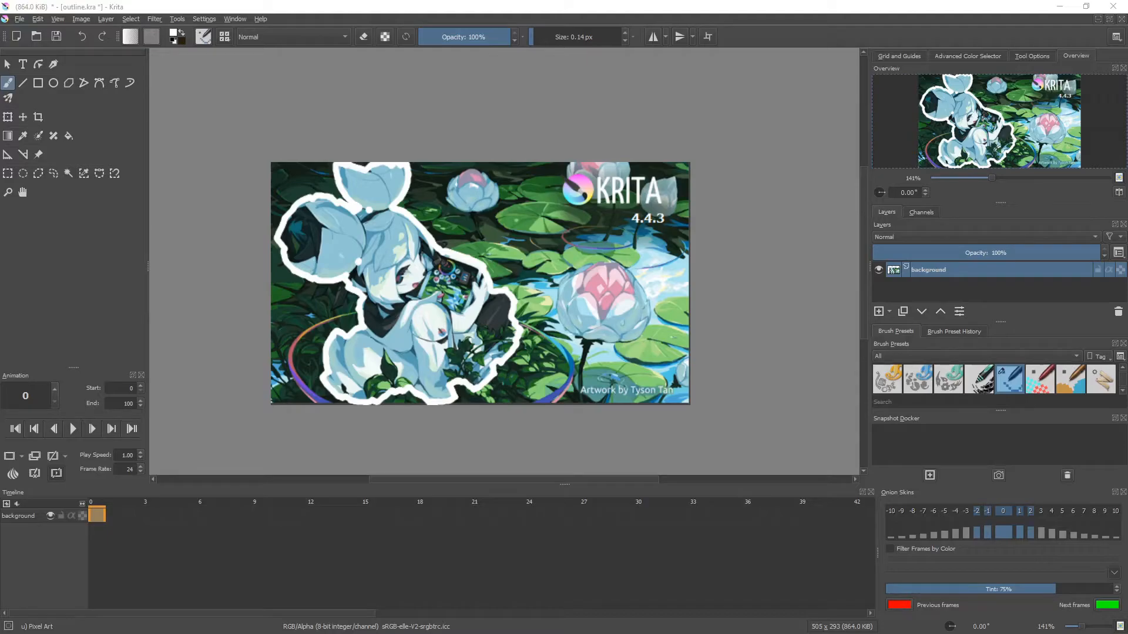
pyautogui.click(23, 64)
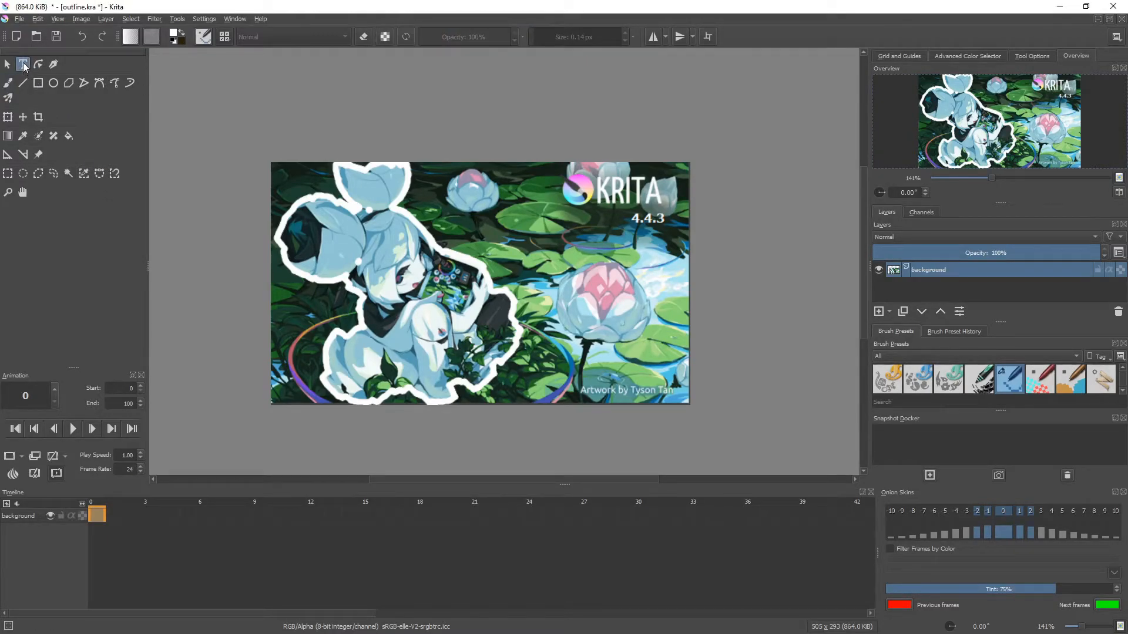
pyautogui.moveTo(525, 284); pyautogui.dragTo(664, 349)
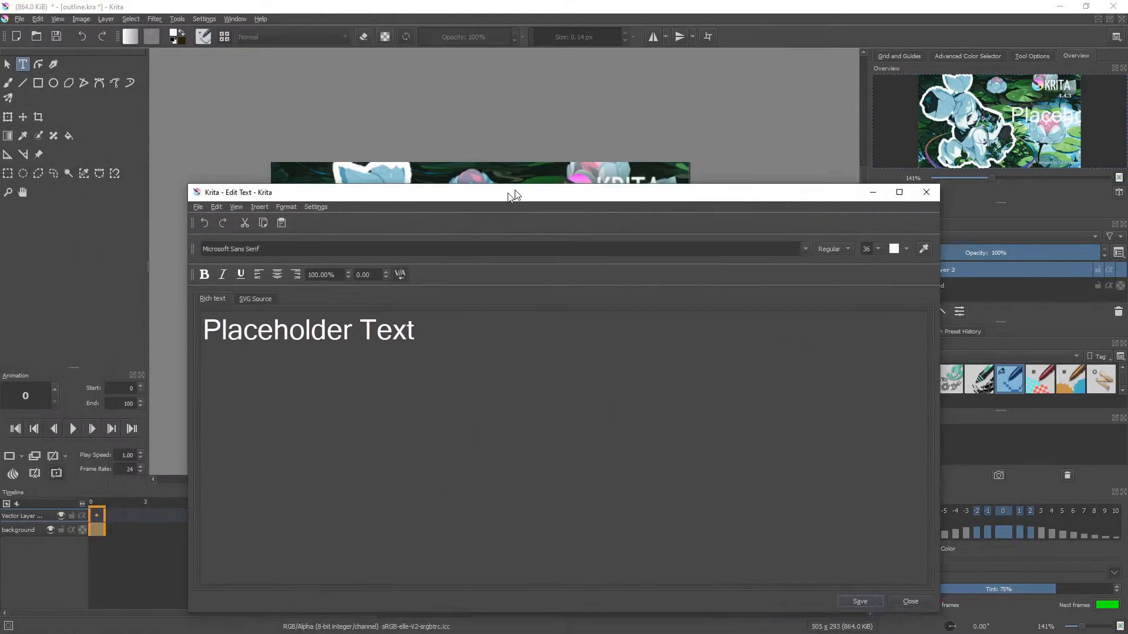
pyautogui.moveTo(511, 194); pyautogui.dragTo(551, 154)
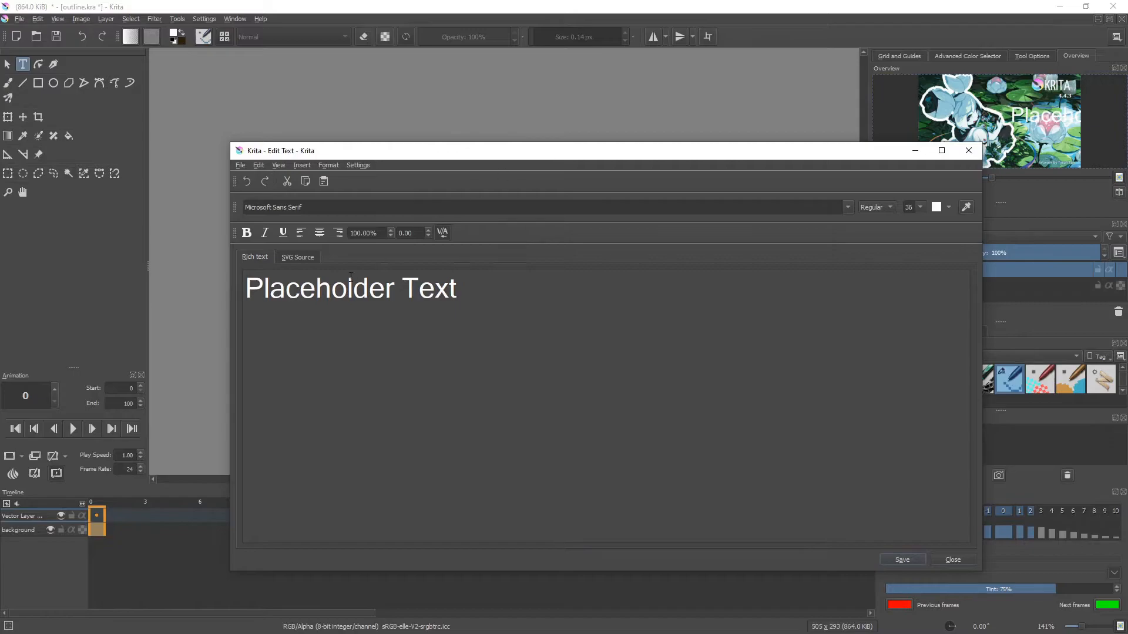
pyautogui.moveTo(456, 288); pyautogui.dragTo(219, 279)
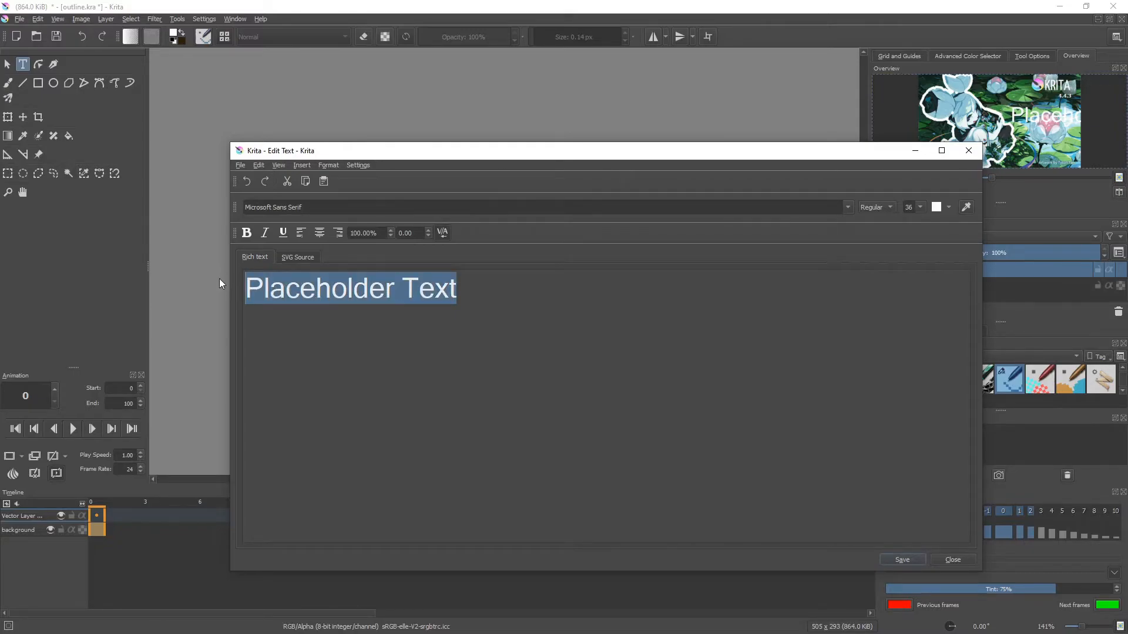
pyautogui.write('THUMBNAIL')
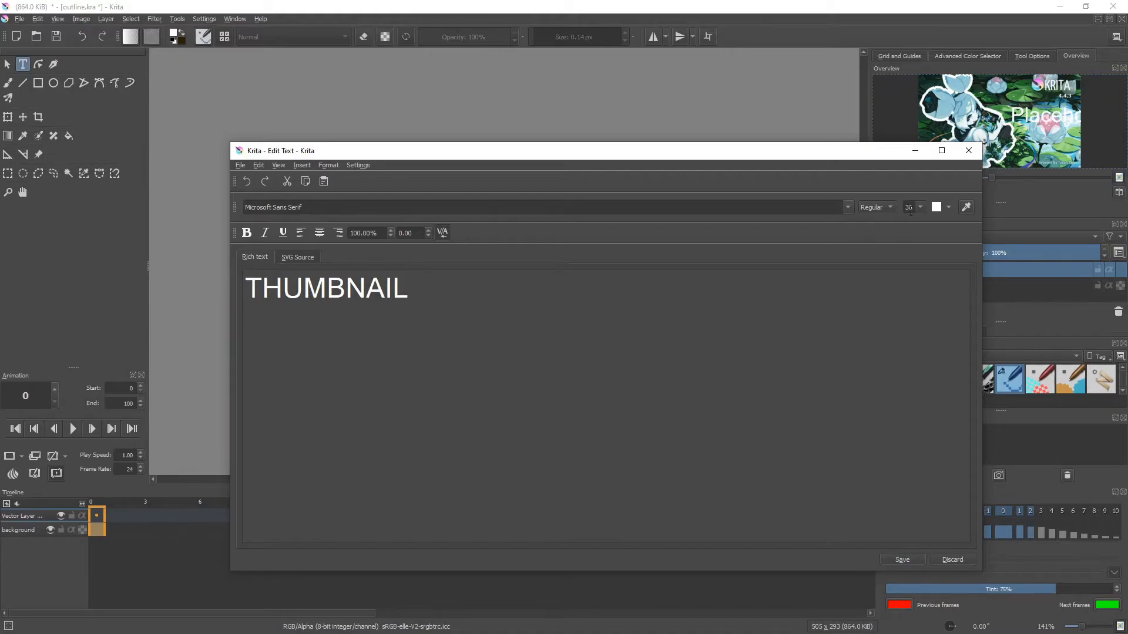
# Format the THUMBNAIL text as size 20, bold and black, and save it to the canvas
pyautogui.click(921, 206)
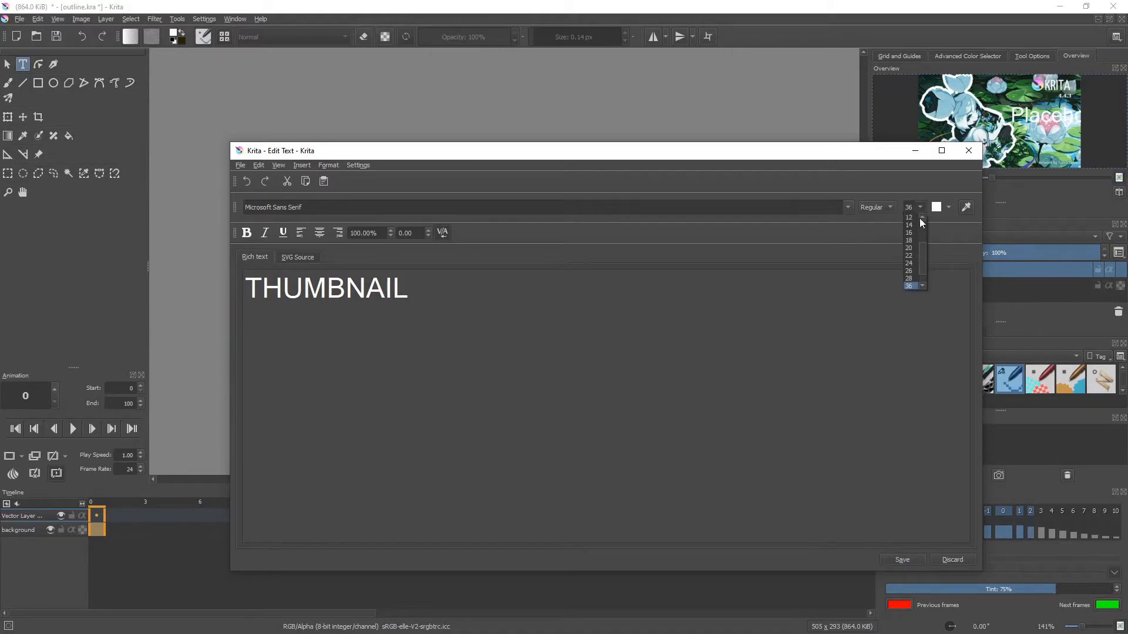
pyautogui.click(910, 249)
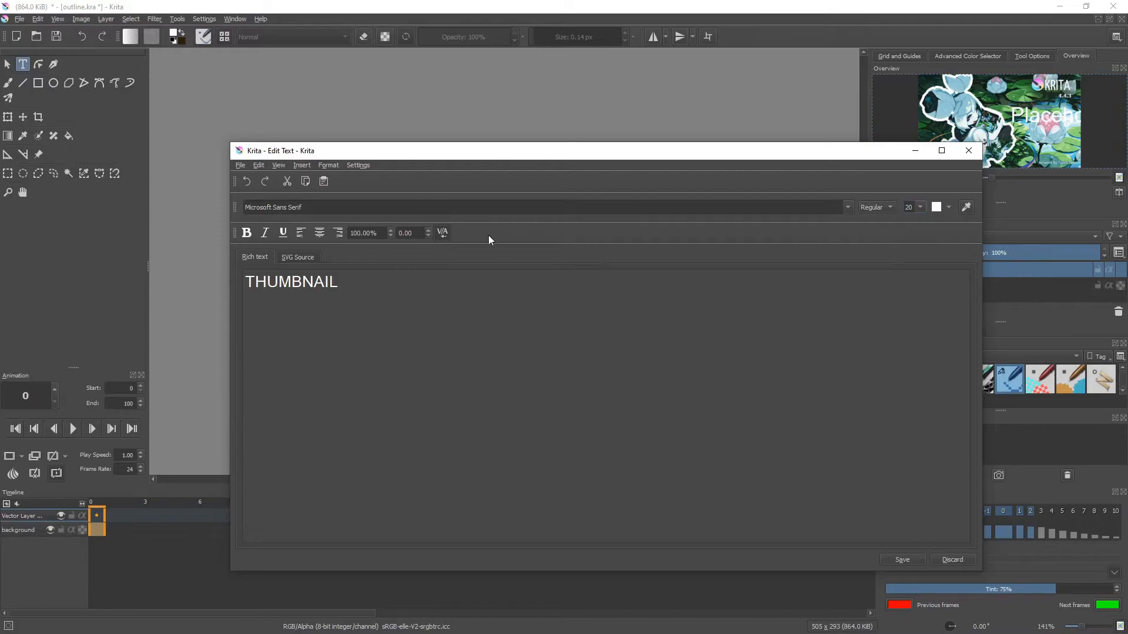
pyautogui.click(254, 233)
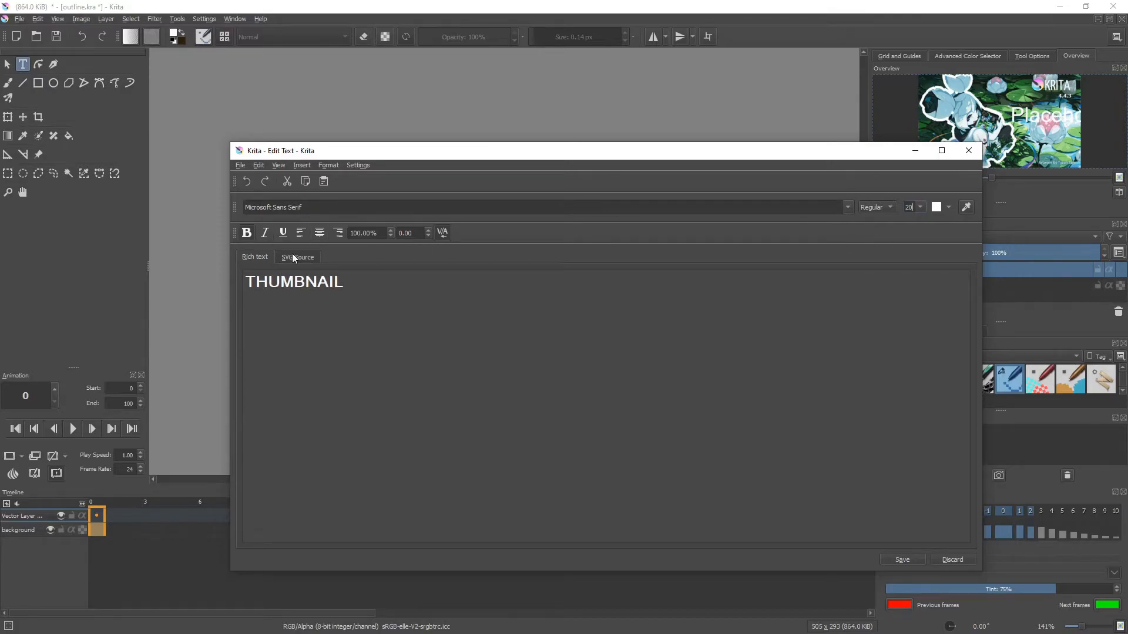
pyautogui.click(950, 206)
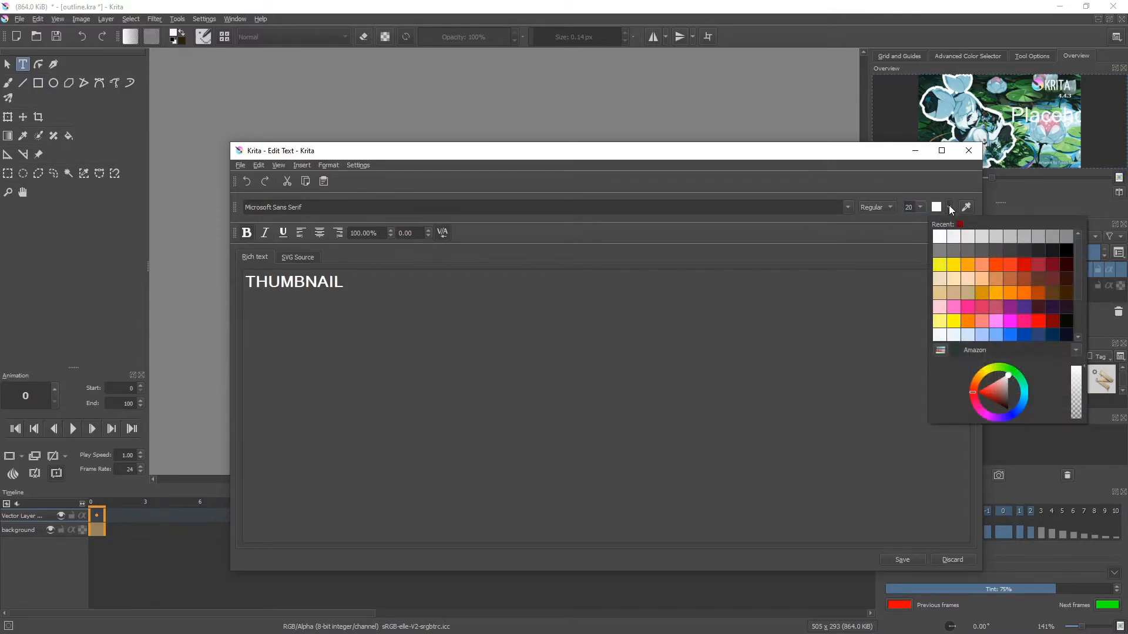
pyautogui.click(1066, 250)
pyautogui.click(901, 561)
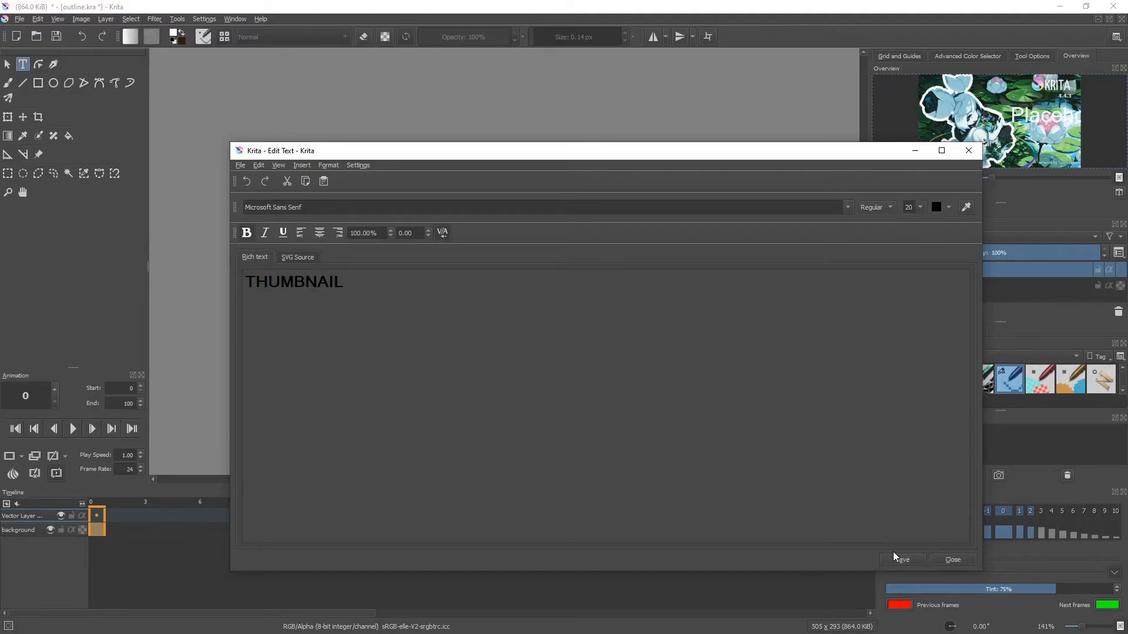
pyautogui.click(944, 562)
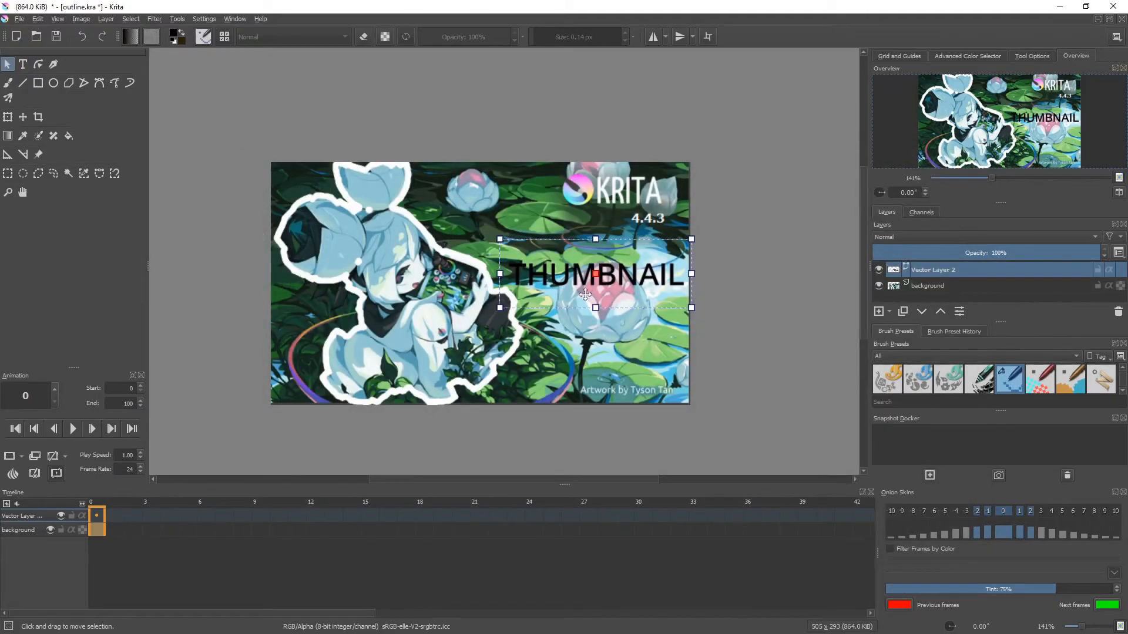
# Duplicate the THUMBNAIL text layer and recolor the copy's text white
pyautogui.rightClick(929, 269)
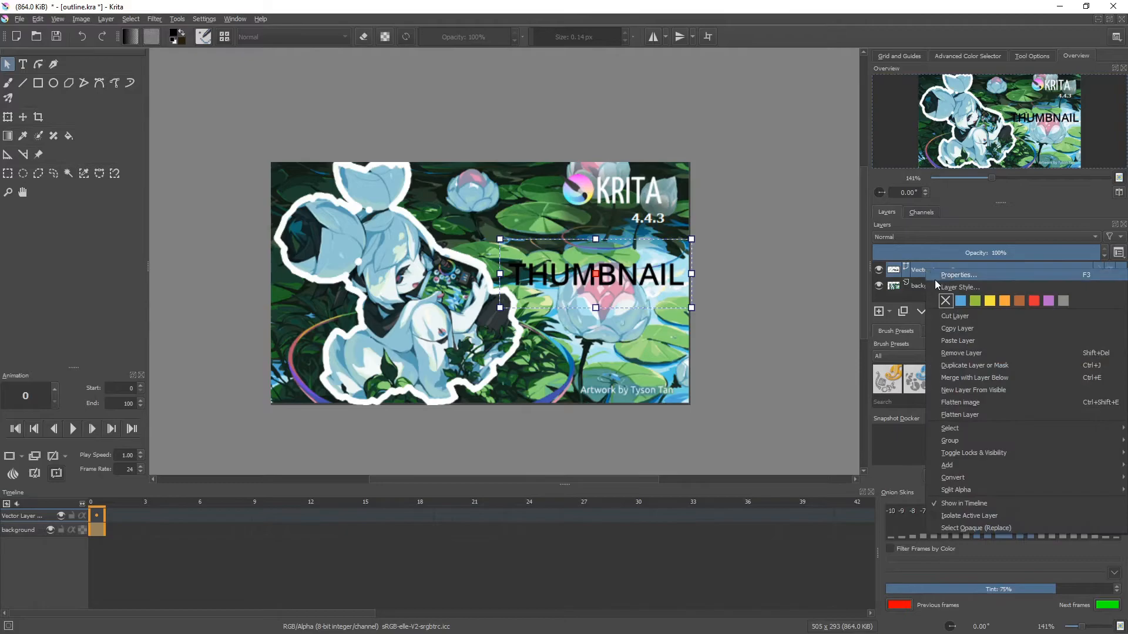
pyautogui.click(953, 365)
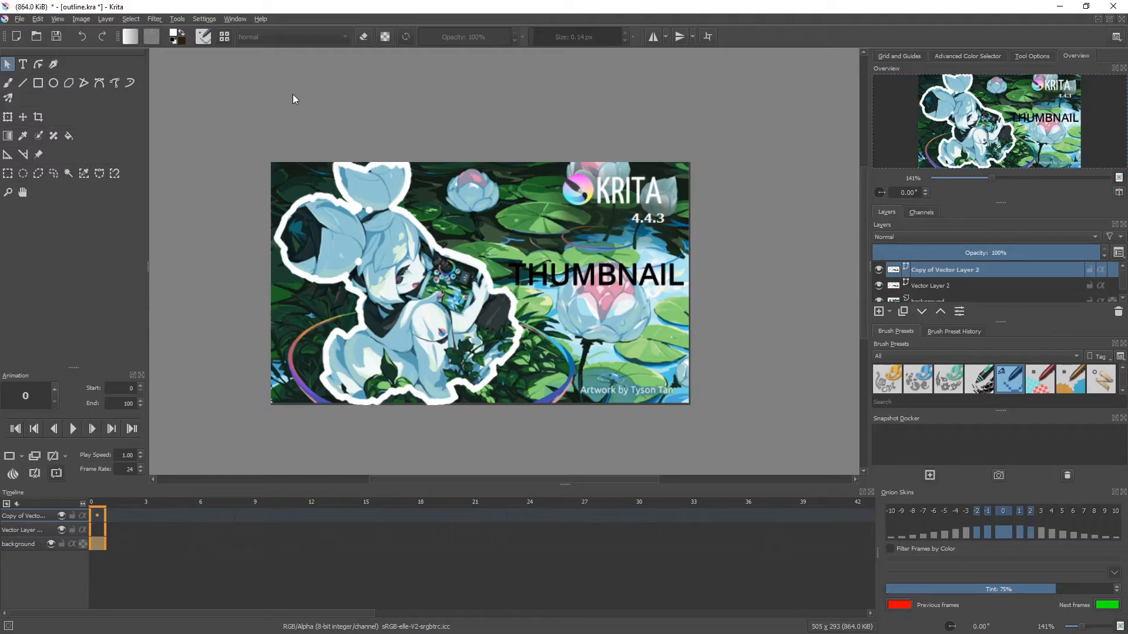
pyautogui.doubleClick(576, 277)
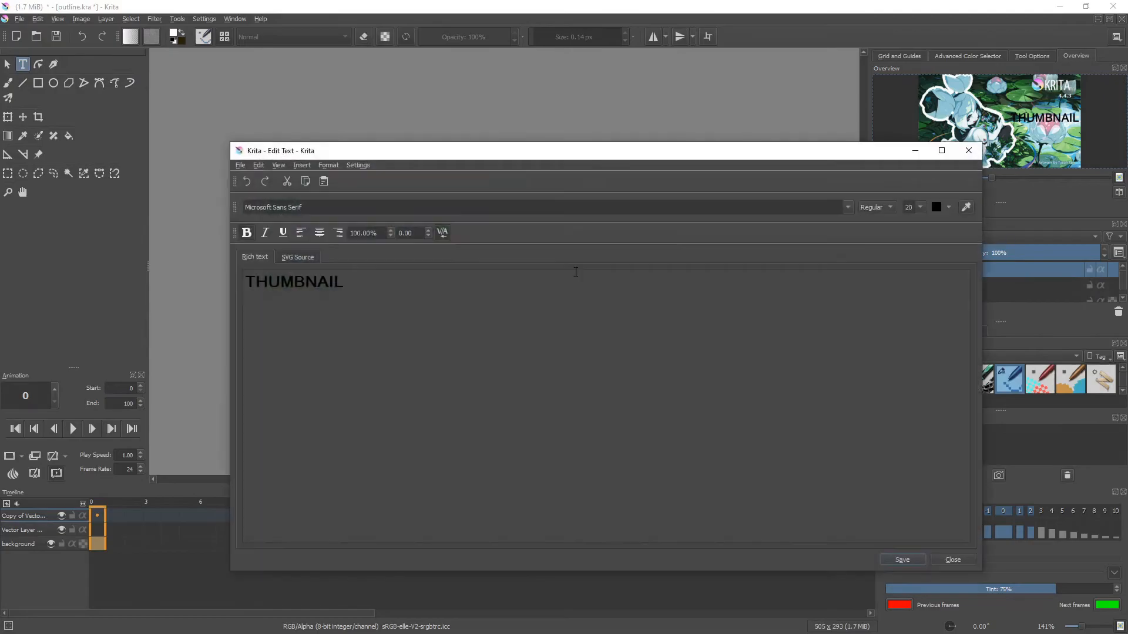
pyautogui.click(942, 209)
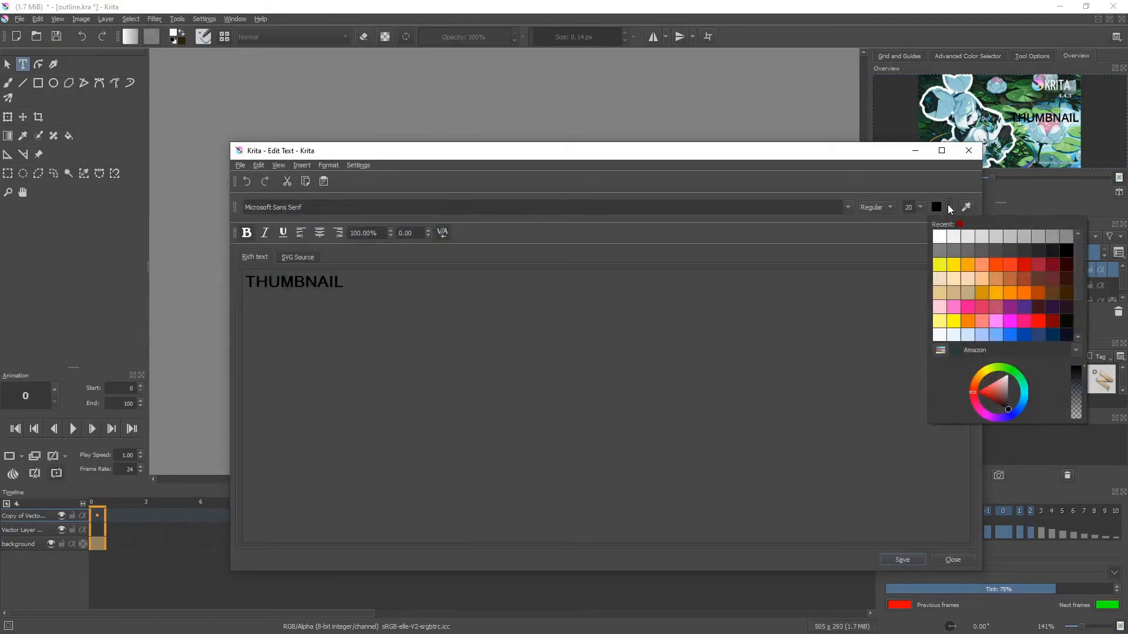
pyautogui.click(940, 249)
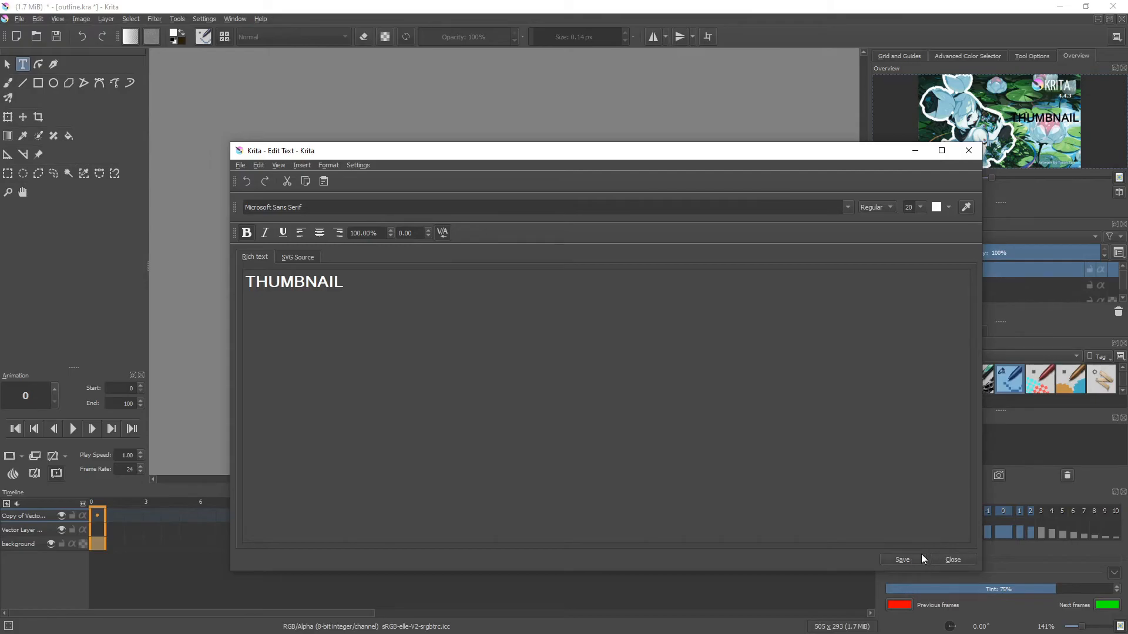
pyautogui.click(948, 561)
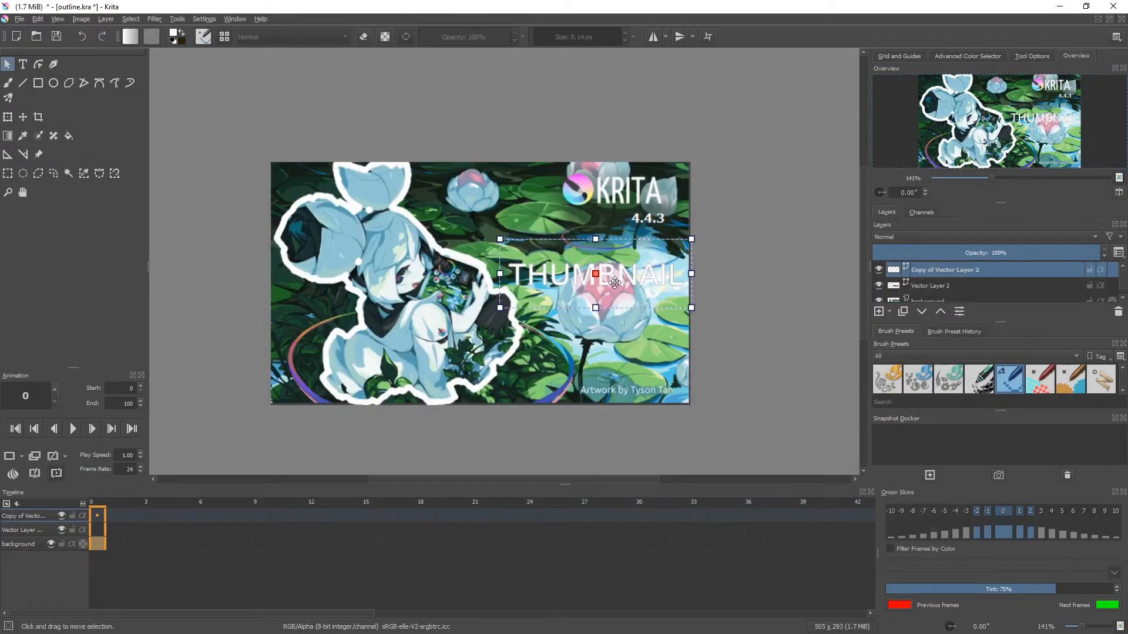
# Offset the white THUMBNAIL text slightly down and to the right of the black text as a shadow effect
pyautogui.moveTo(611, 283); pyautogui.dragTo(612, 284)
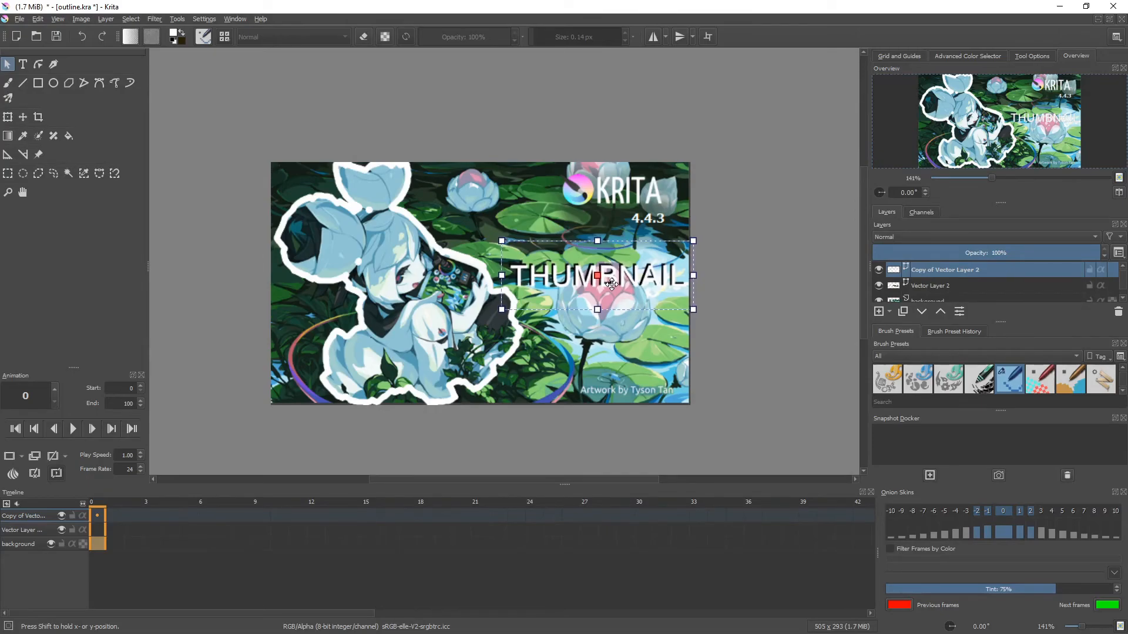